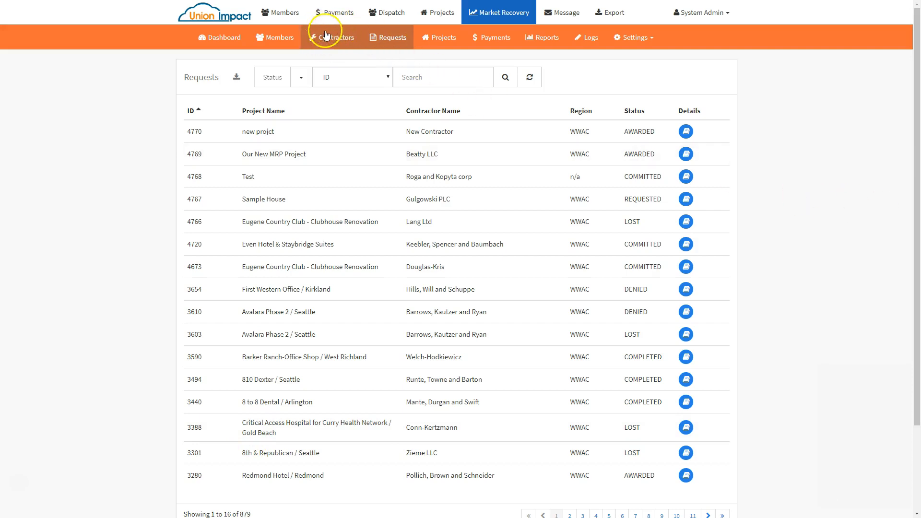
Step: Open the contractor list and bring up the details of Adams Ltd
left_click(345, 42)
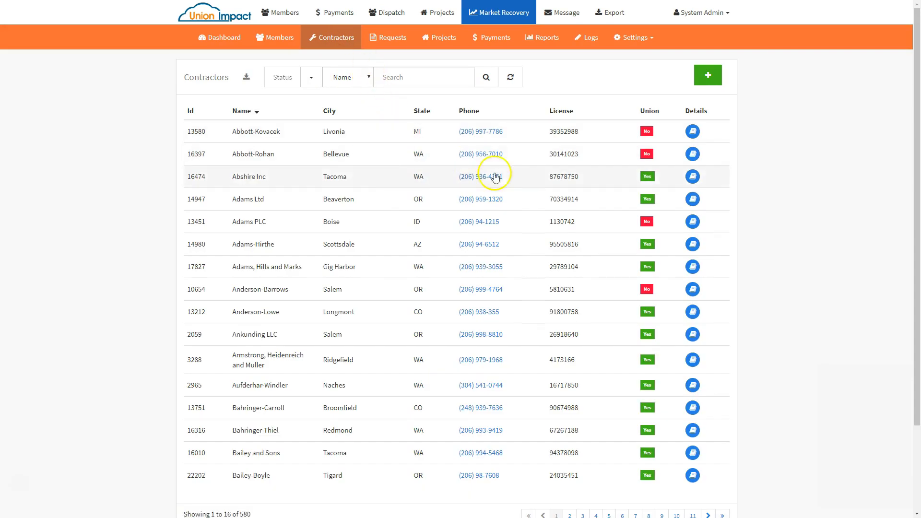
left_click(694, 200)
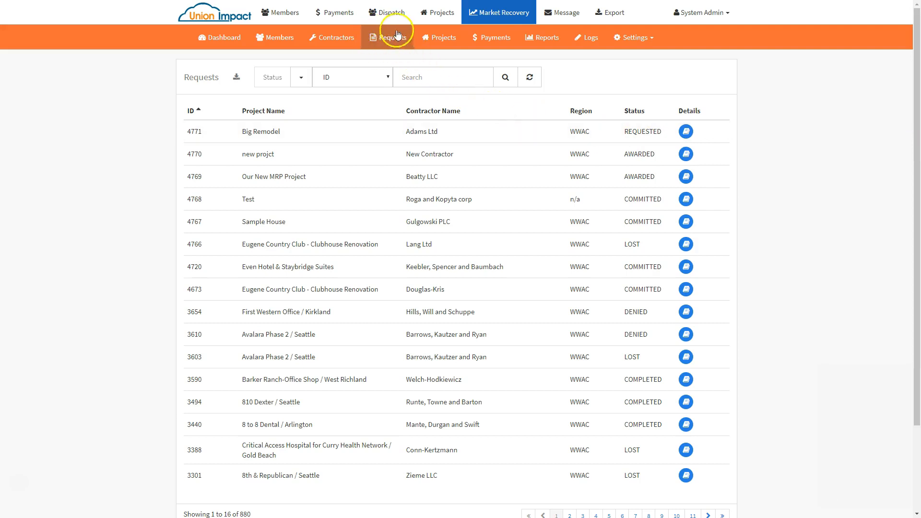
Step: Look over the requests list and bring up the Market Recovery dashboard
scroll(369, 127, "down", 3)
scroll(376, 331, "up", 3)
left_click(885, 184)
left_click(498, 10)
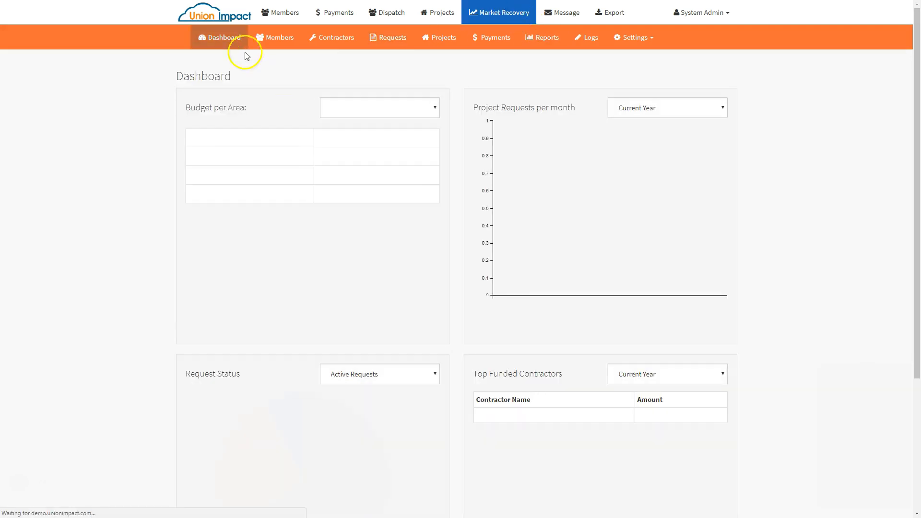
left_click(213, 41)
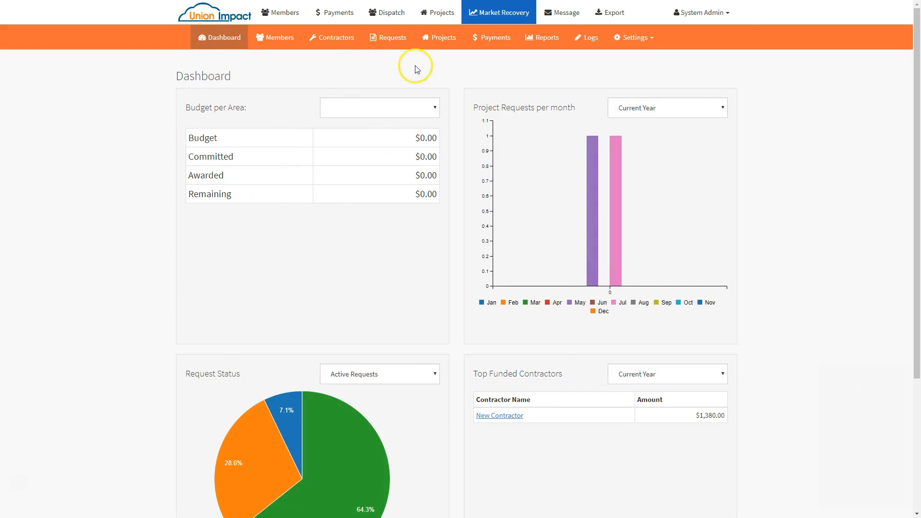
Step: Filter the requests list by Requested status and open the details of the Big Remodel request
left_click(391, 39)
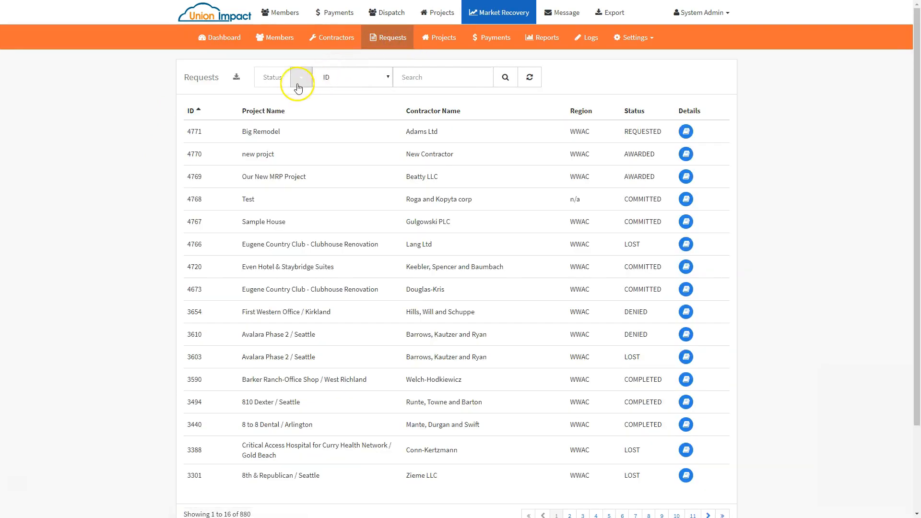
left_click(300, 78)
left_click(294, 96)
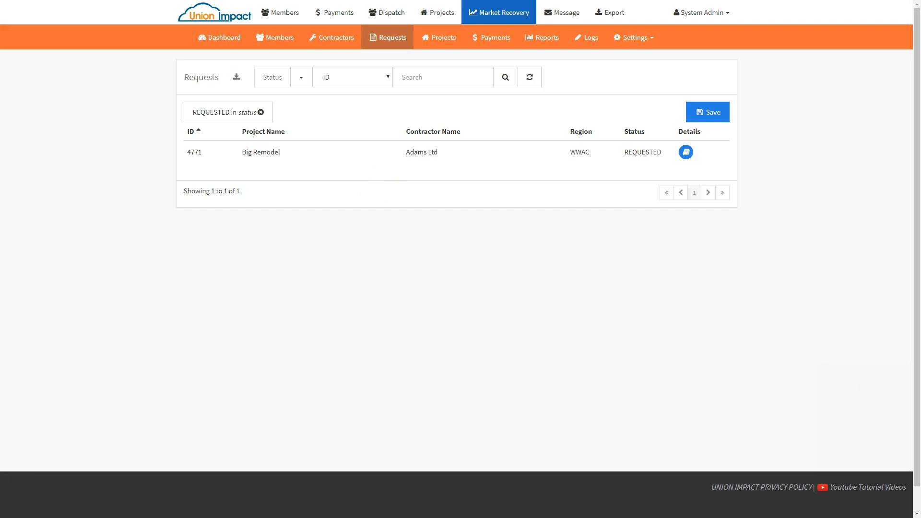
left_click(693, 153)
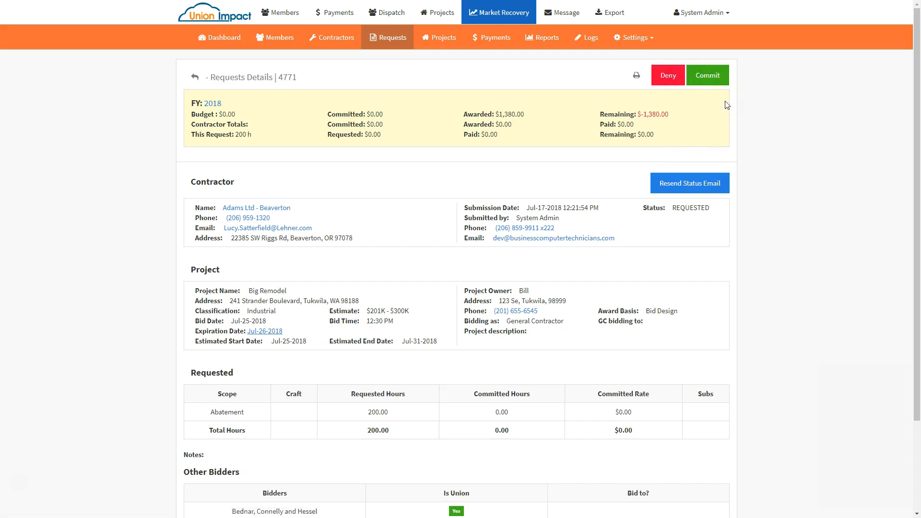
left_click(774, 157)
left_click(911, 300)
Step: Find Adams Ltd among the contractors and open its record for editing
left_click(350, 37)
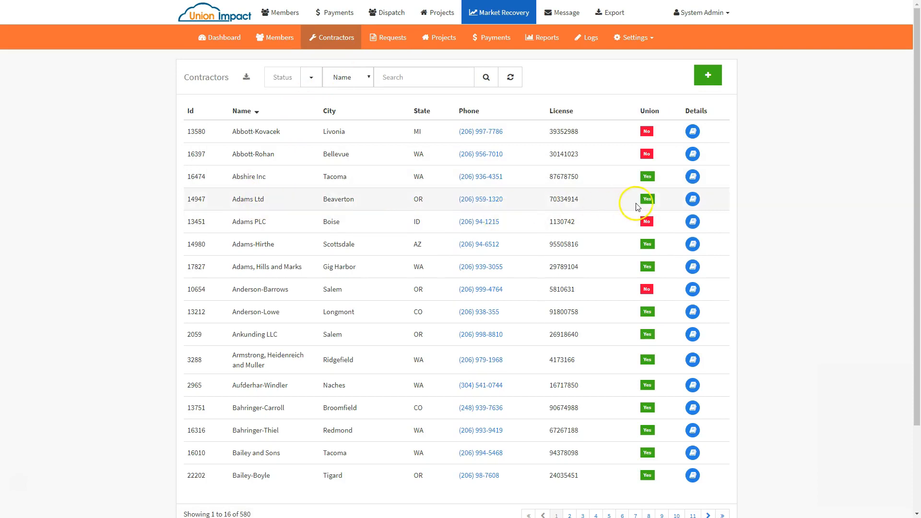
left_click(692, 199)
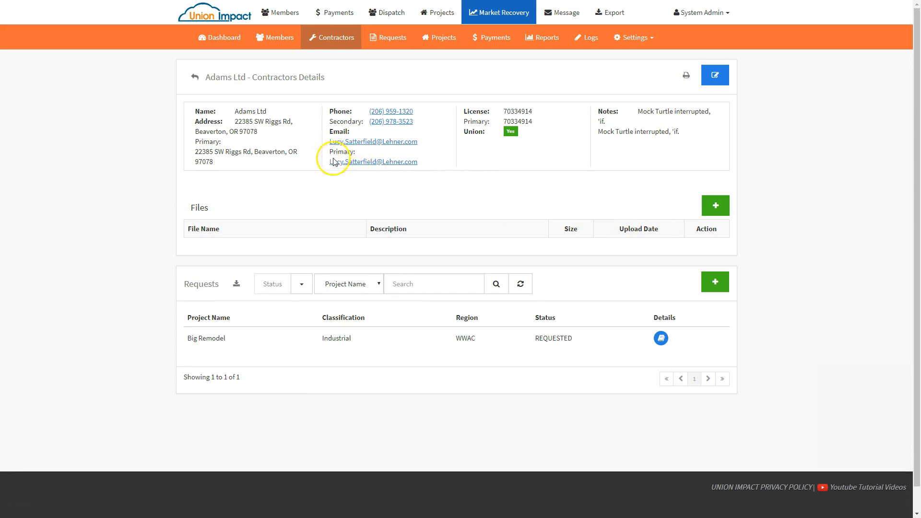
left_click(715, 80)
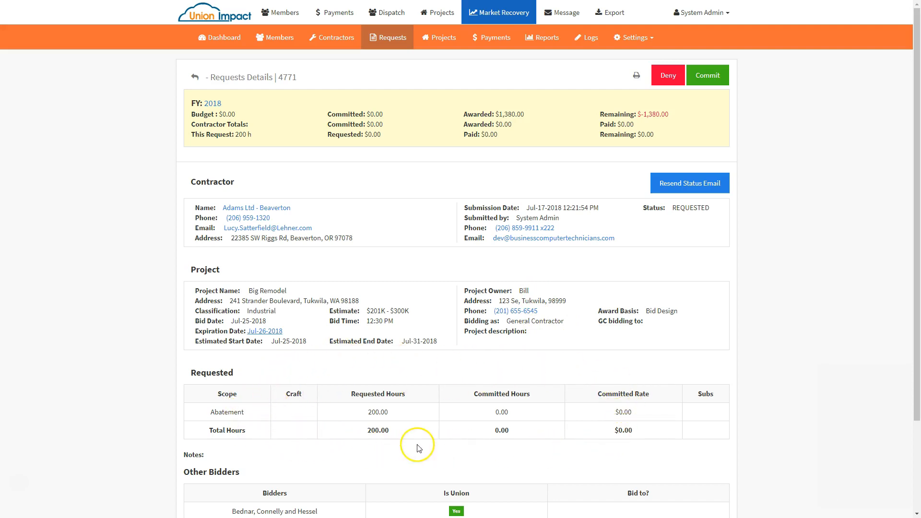
Step: Examine the Big Remodel request's contractor, project, requested hours, other bidders and status
scroll(464, 441, "down", 1)
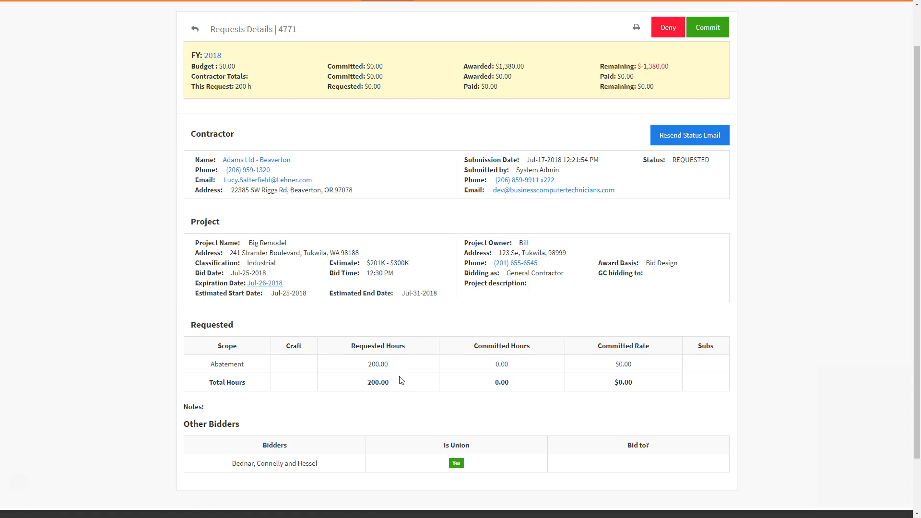
left_click(875, 127)
left_click_drag(673, 159, 718, 161)
left_click(701, 184)
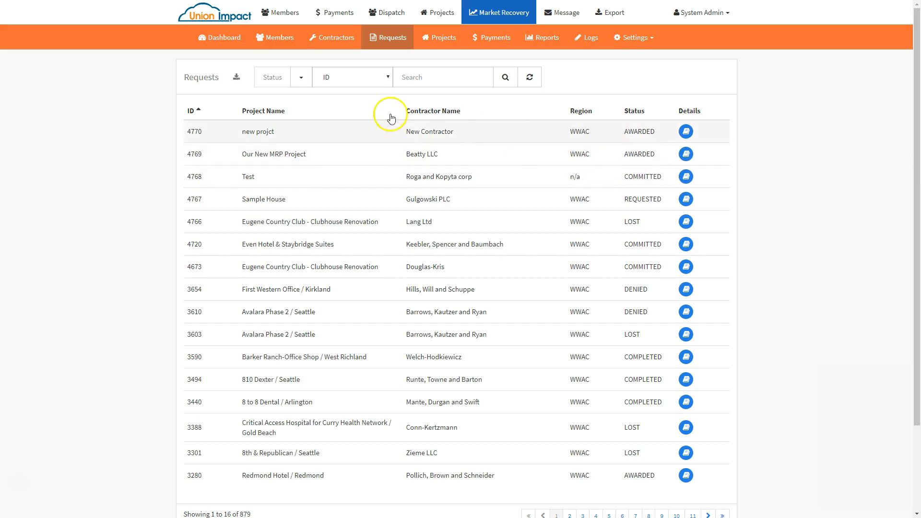
Step: Review the status filter options of the requests list and open the Big Remodel request's details
left_click(299, 76)
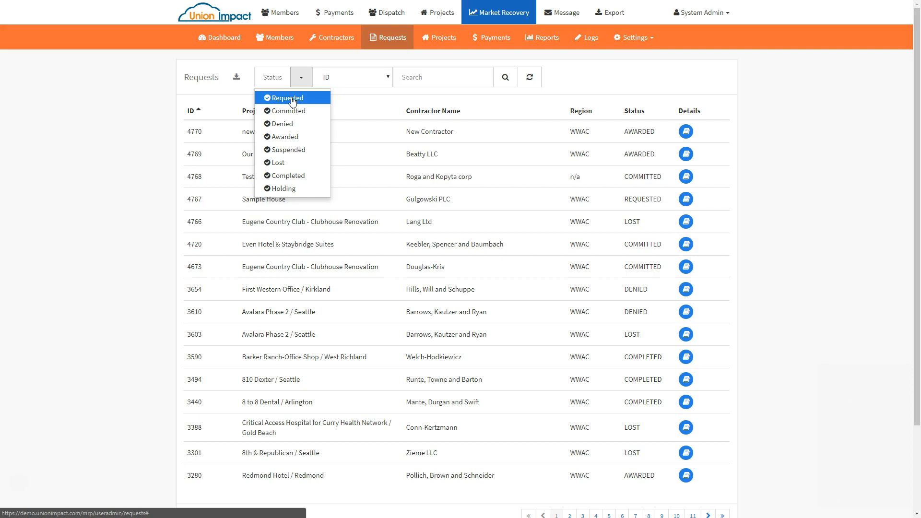
left_click(307, 111)
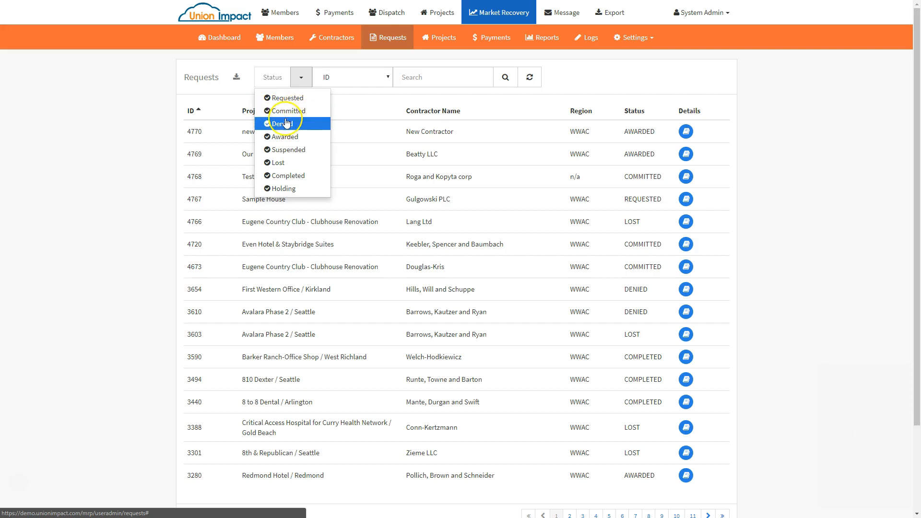
left_click(302, 124)
left_click(354, 99)
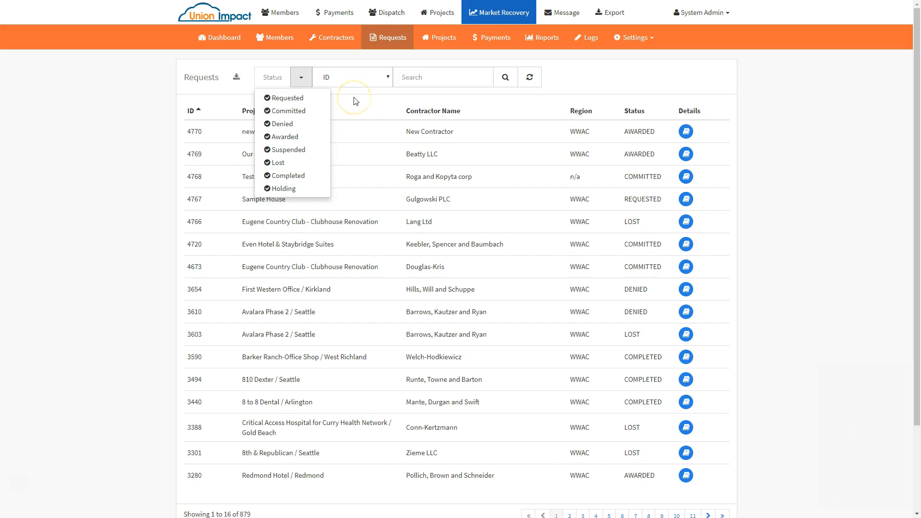
left_click(325, 139)
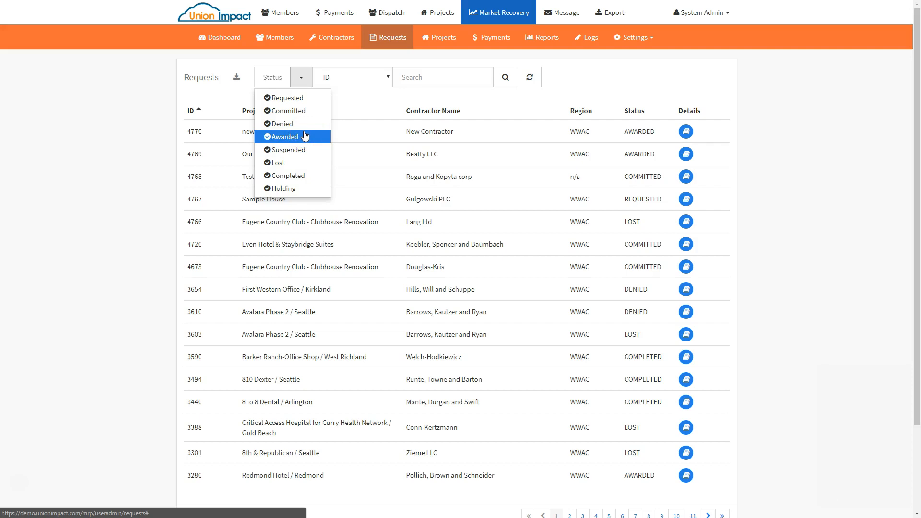
left_click(316, 178)
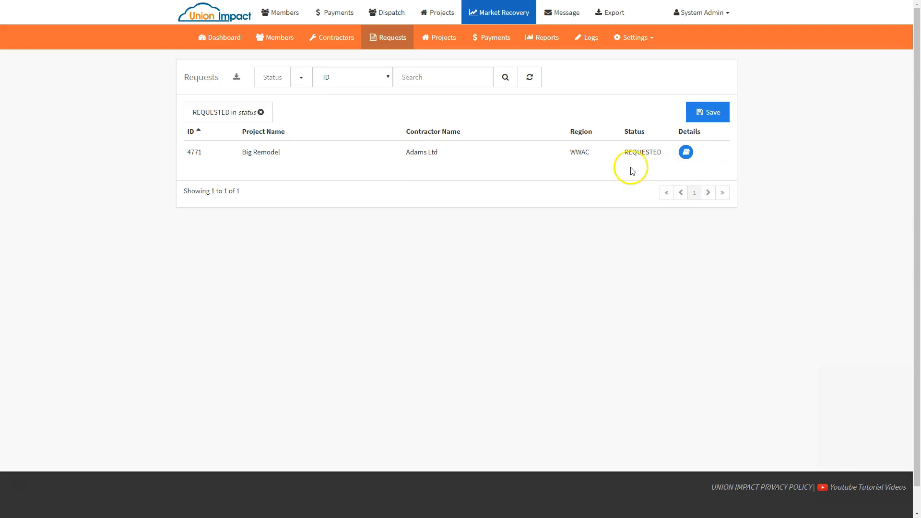
left_click(686, 152)
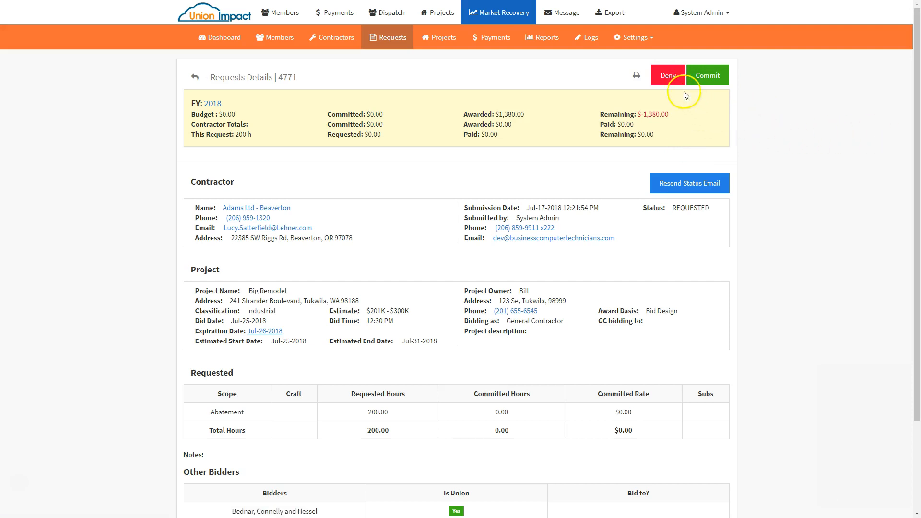
Step: Try denying the Big Remodel request with the reason "Too much money" and look over the available nearby projects
left_click(668, 76)
left_click(464, 139)
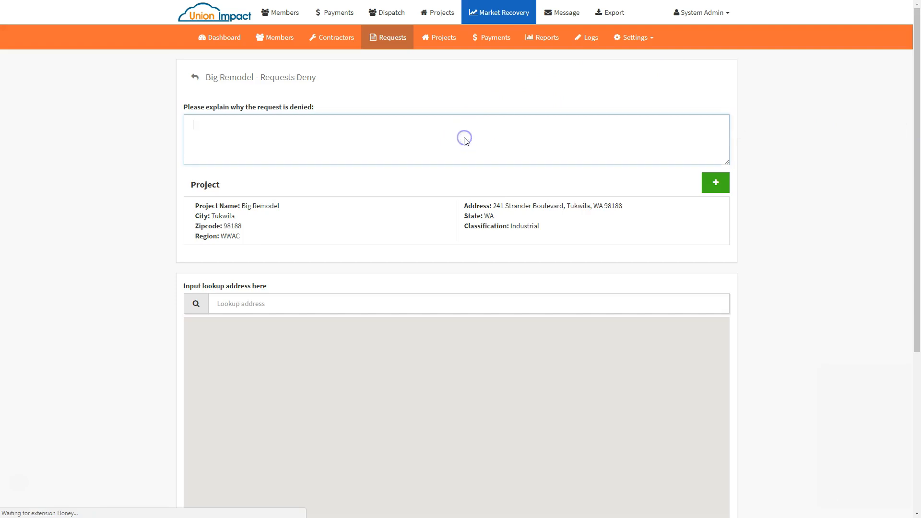
type("Too much money")
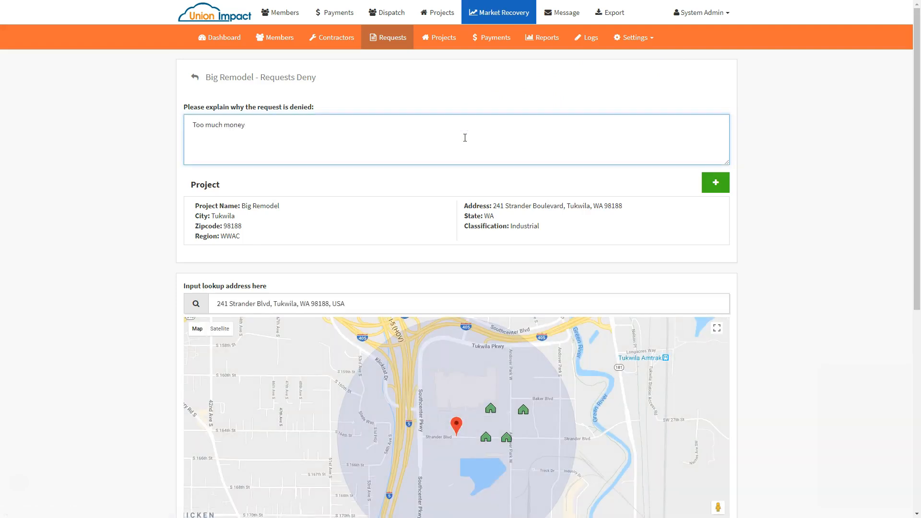
scroll(464, 137, "down", 6)
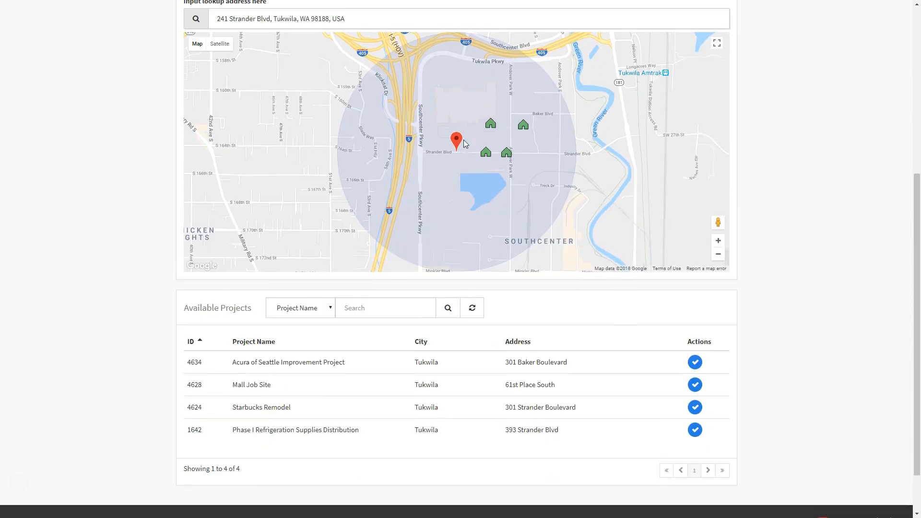
scroll(463, 139, "up", 6)
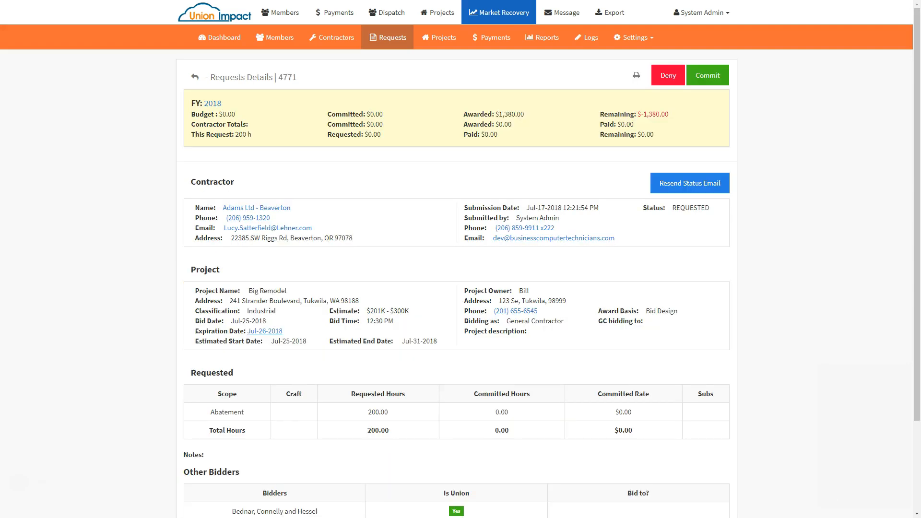
Step: Start committing the Big Remodel request with 200 committed hours for Abatement and proceed to the project matching page
left_click(709, 77)
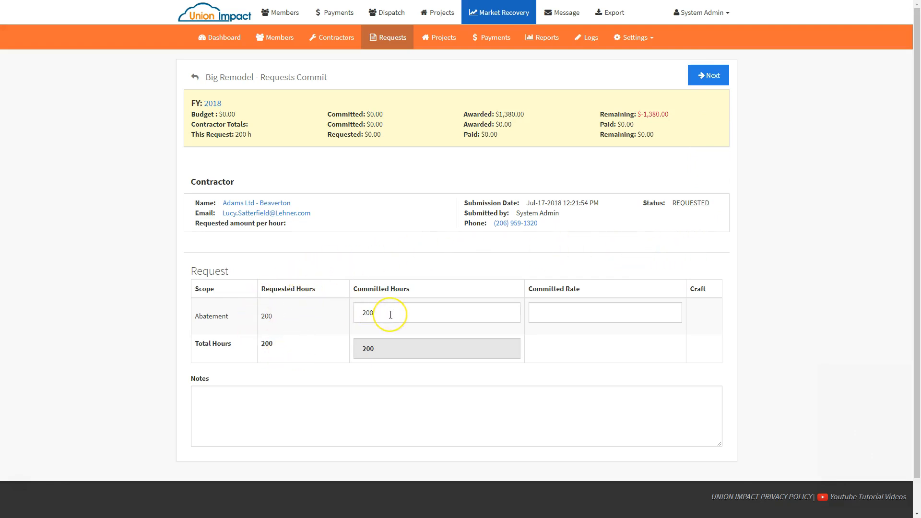
left_click_drag(391, 315, 358, 315)
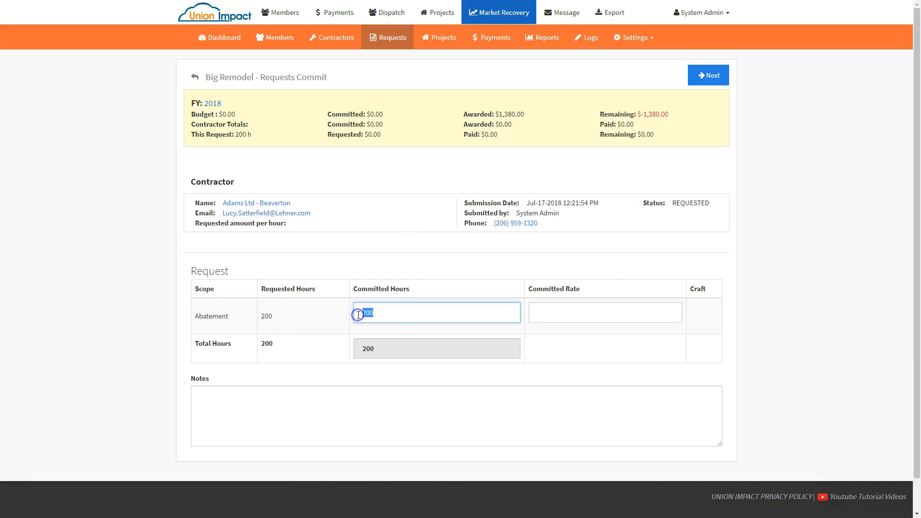
left_click(400, 315)
left_click(538, 313)
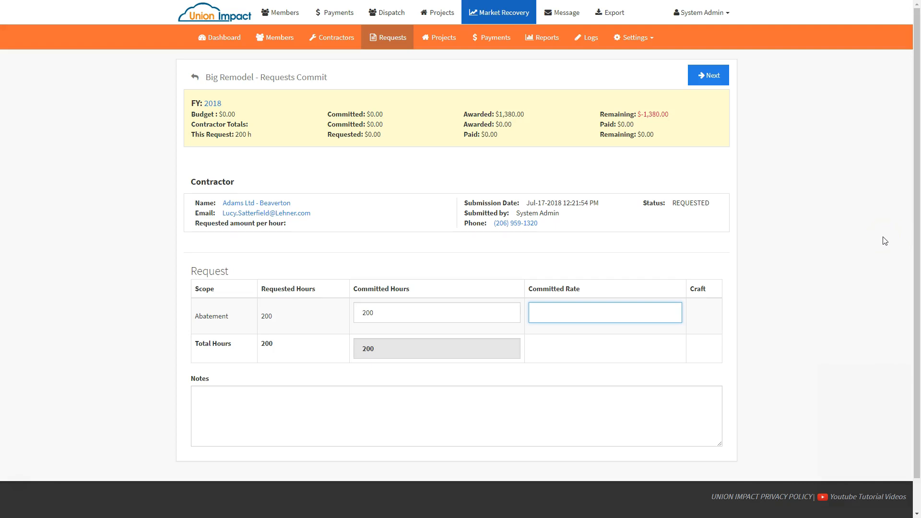
scroll(885, 241, "down", 1)
left_click(319, 374)
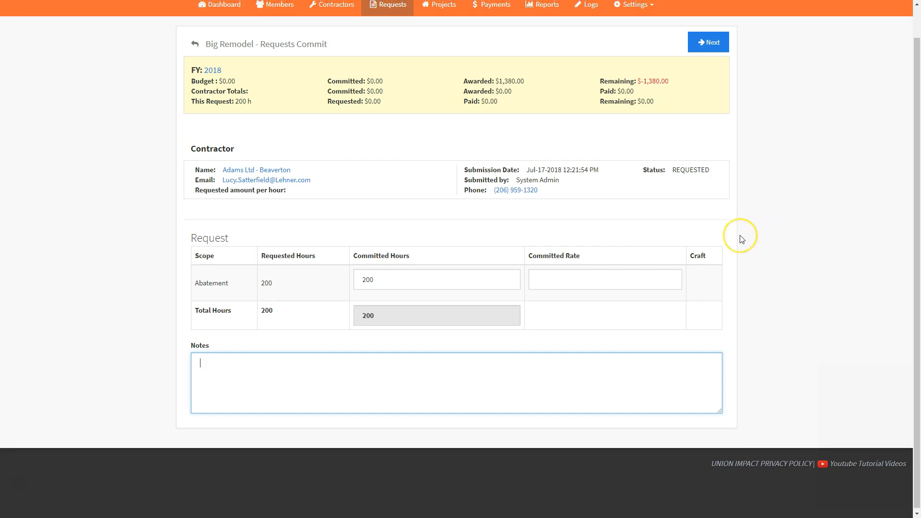
scroll(738, 236, "up", 2)
left_click(709, 75)
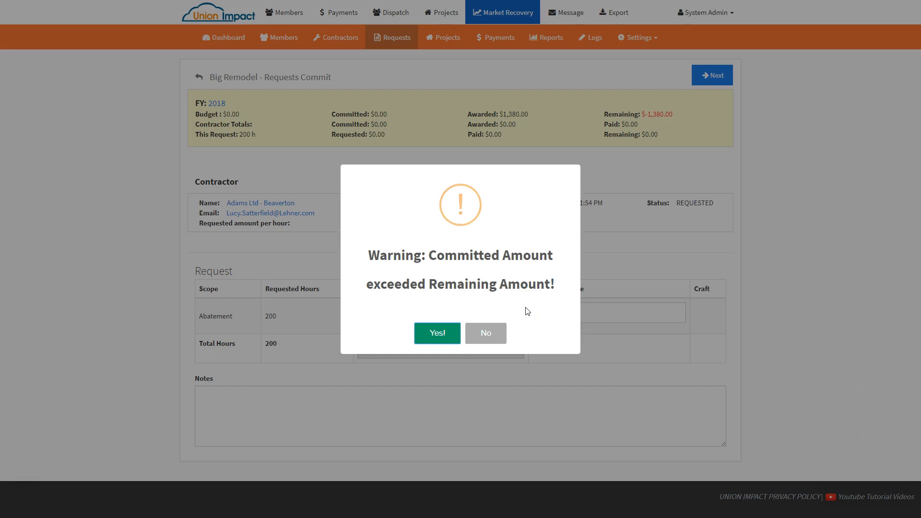
left_click(437, 333)
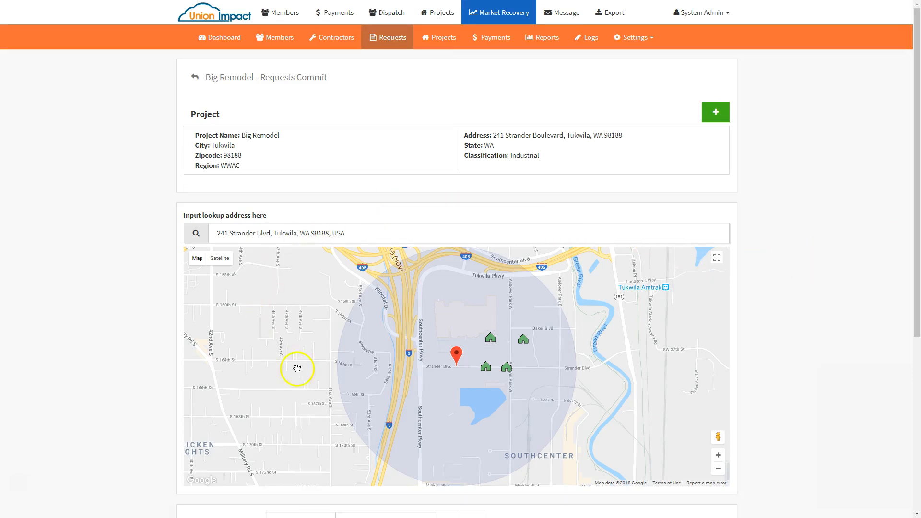
Step: Check the nearby existing projects for a match, and add Big Remodel as a new project to complete the commitment
scroll(654, 372, "down", 4)
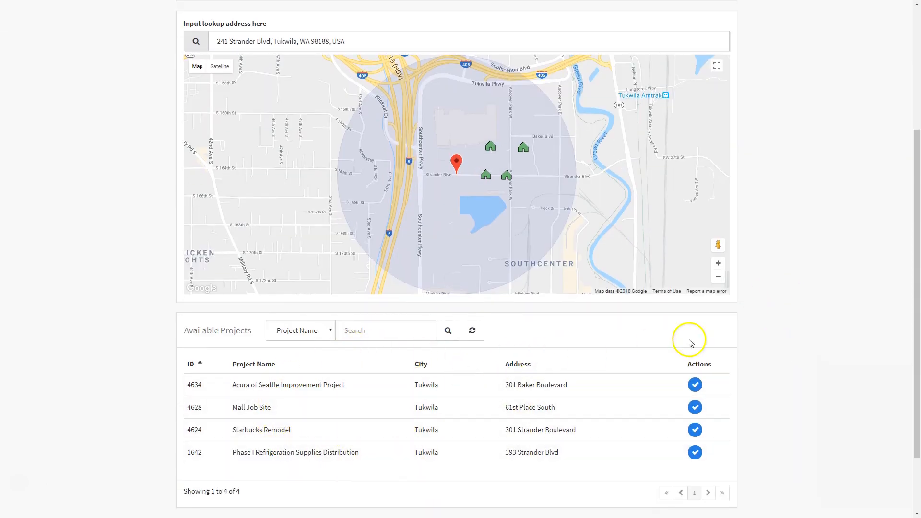
scroll(747, 332, "up", 3)
scroll(747, 332, "up", 2)
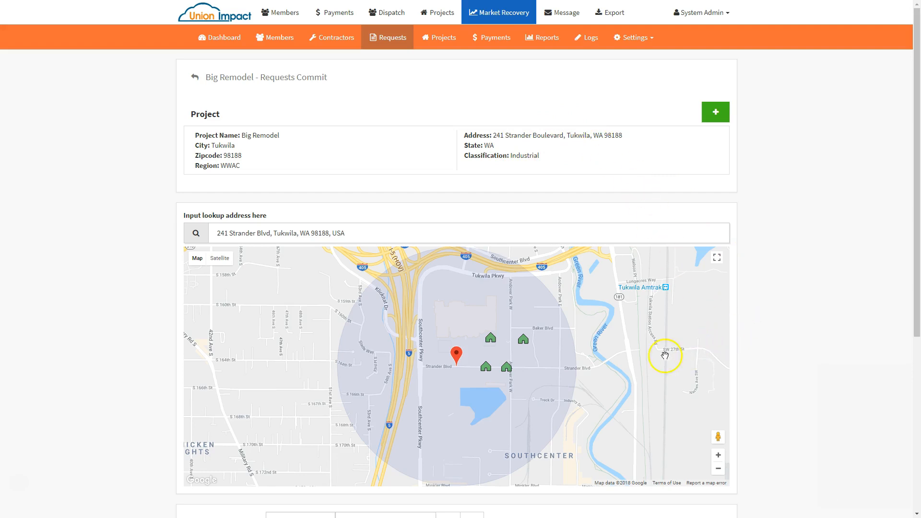
mouse_move(492, 342)
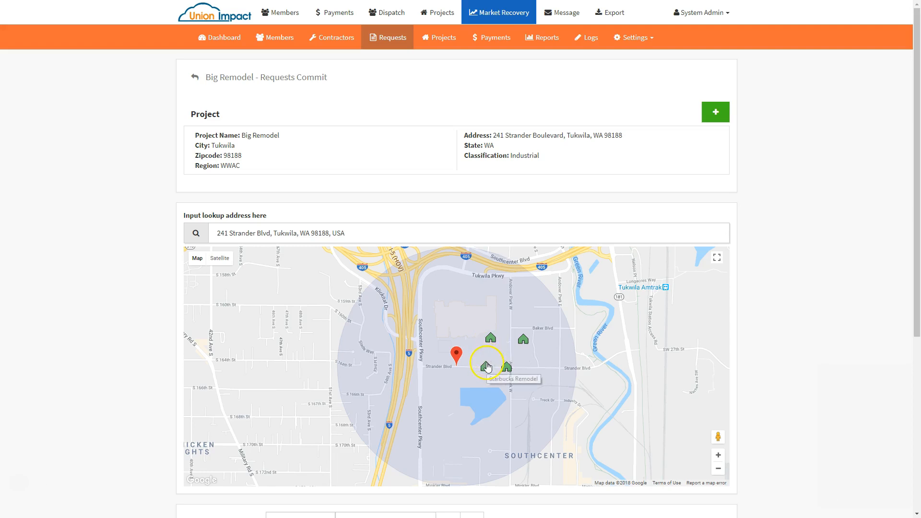
mouse_move(508, 371)
mouse_move(525, 342)
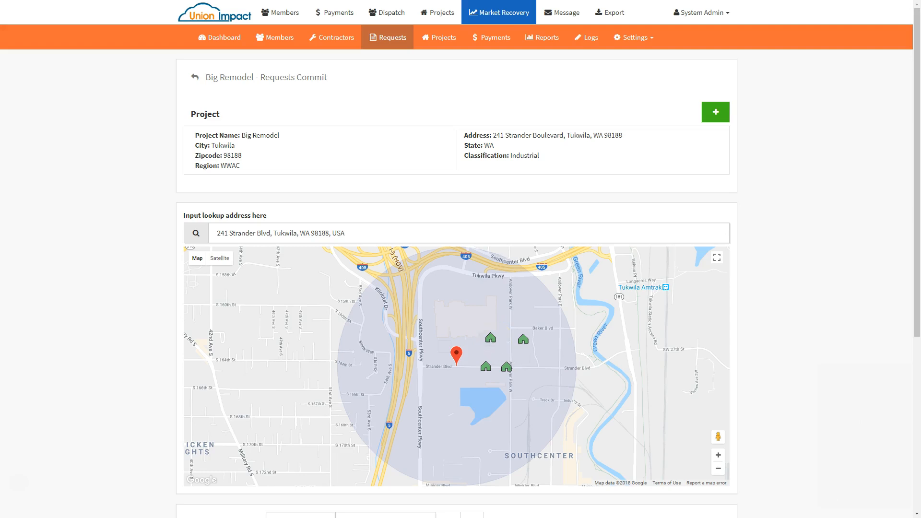
left_click(714, 115)
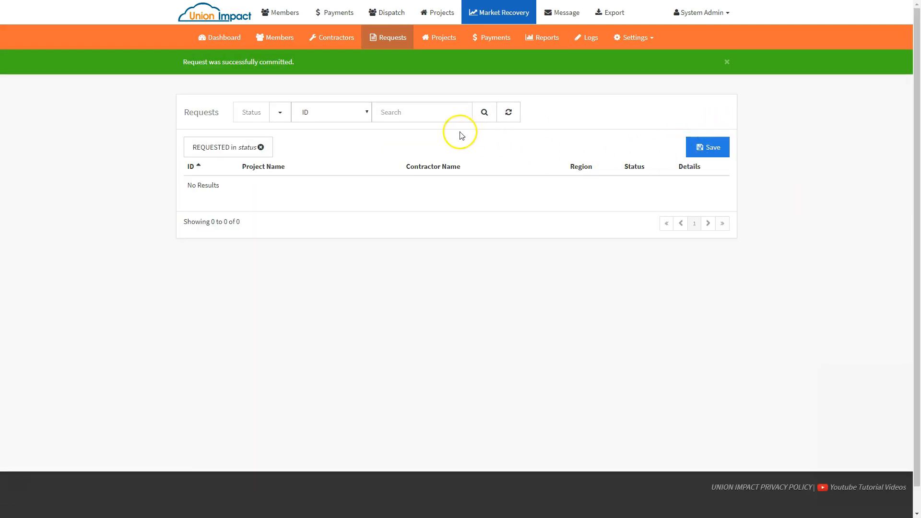
Step: Filter the requests list by Committed status and bring up the remaining status options, including Lost
left_click(391, 40)
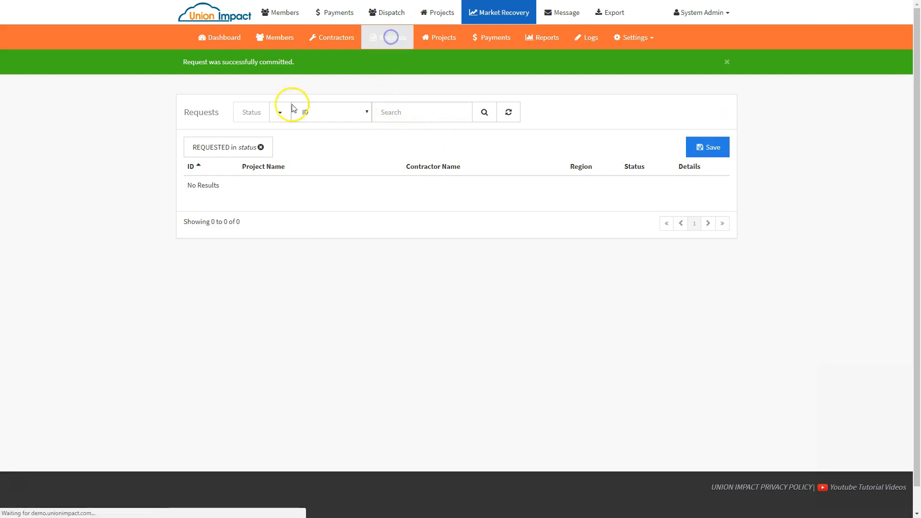
left_click(280, 79)
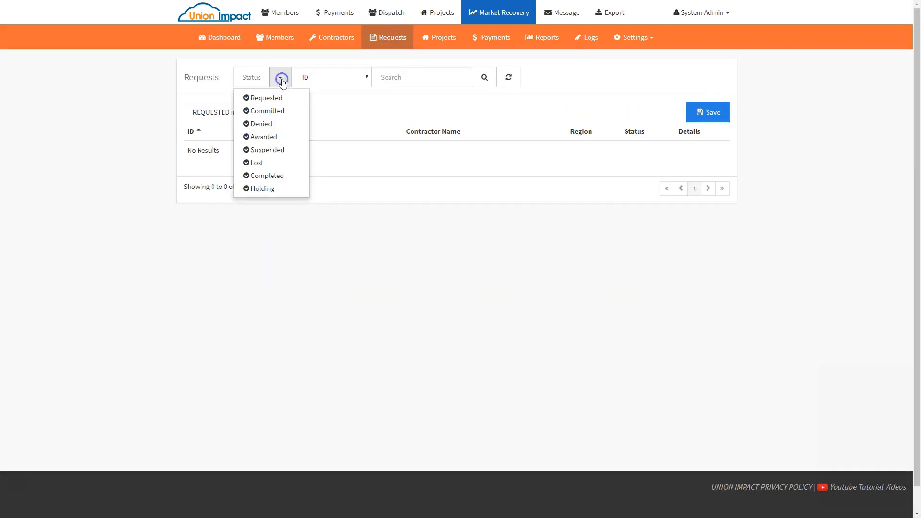
left_click(272, 112)
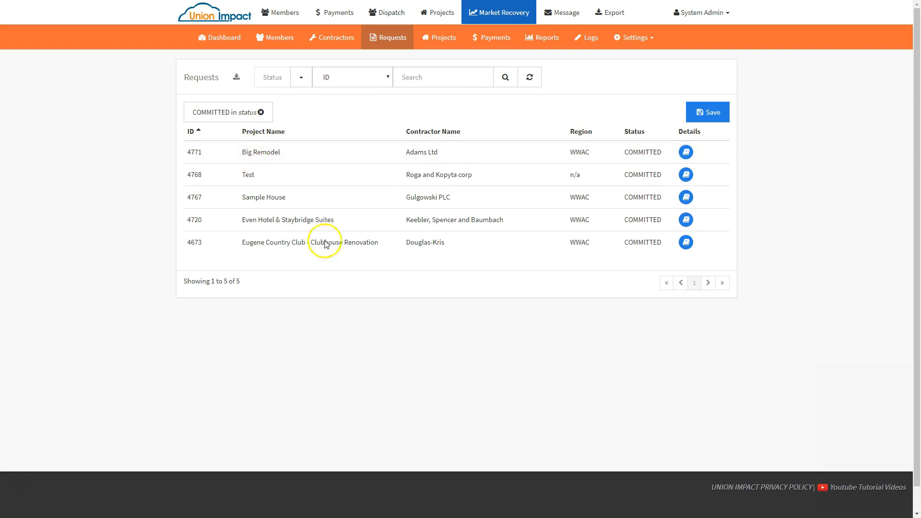
left_click(303, 77)
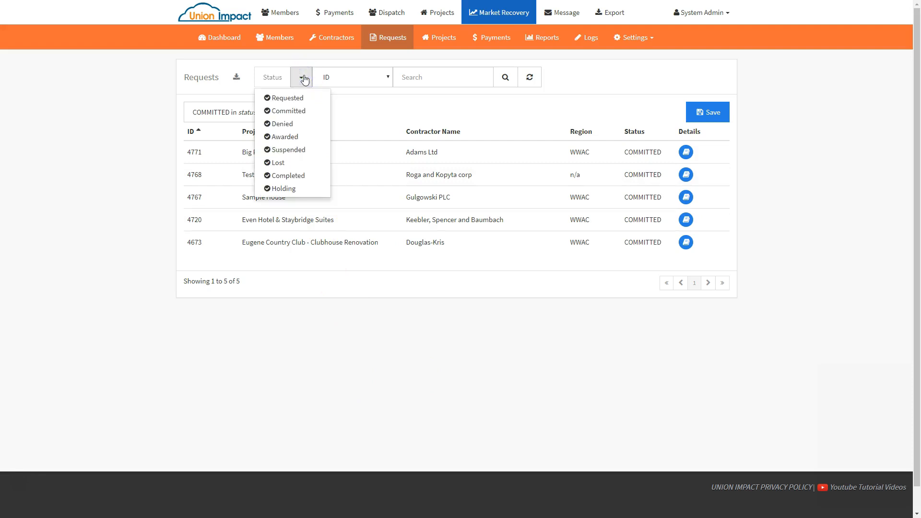
left_click(286, 164)
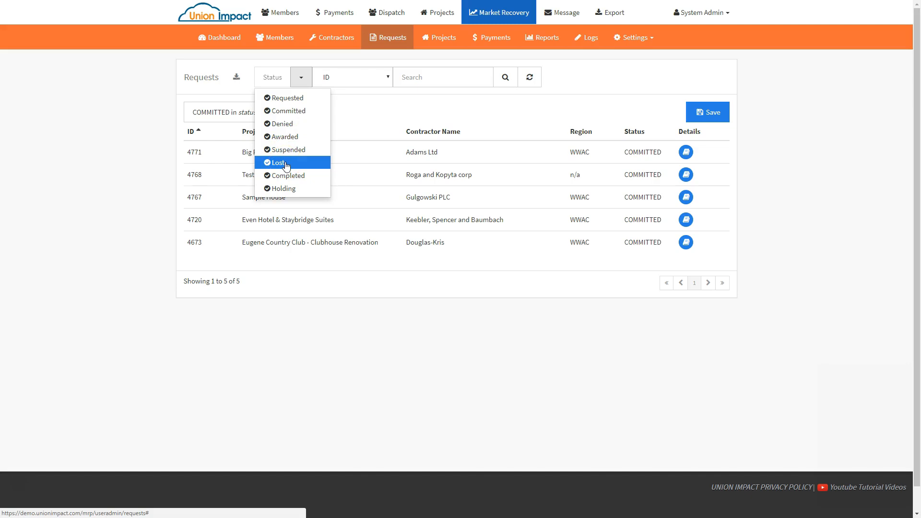